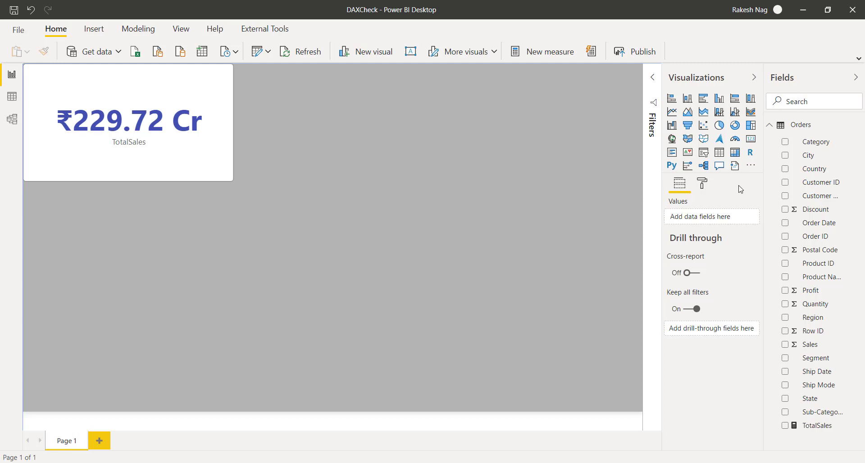
Step: Clear the cards off the page and write the measure Total Revenue = SUM(Orders[Sales])/10000000
drag(755, 142, 509, 309)
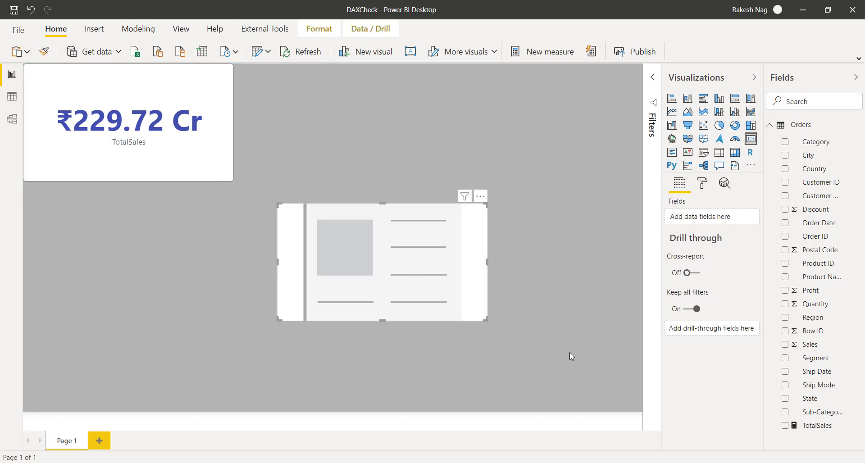
key(Delete)
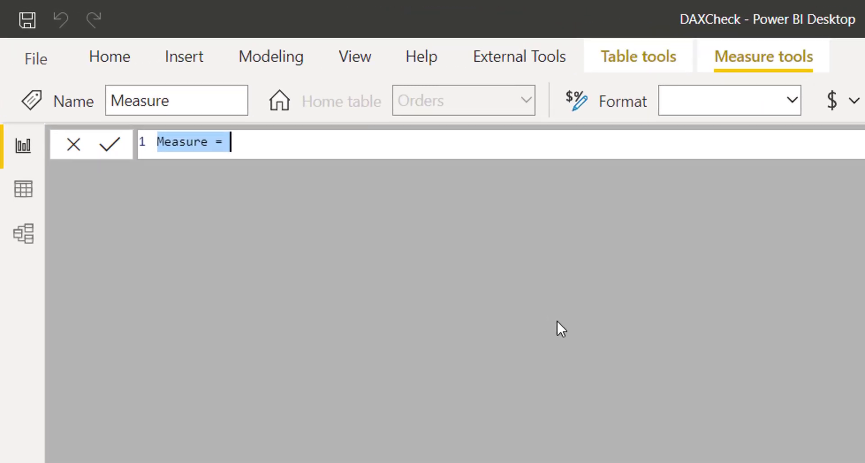
text(Total Revenue = sum)
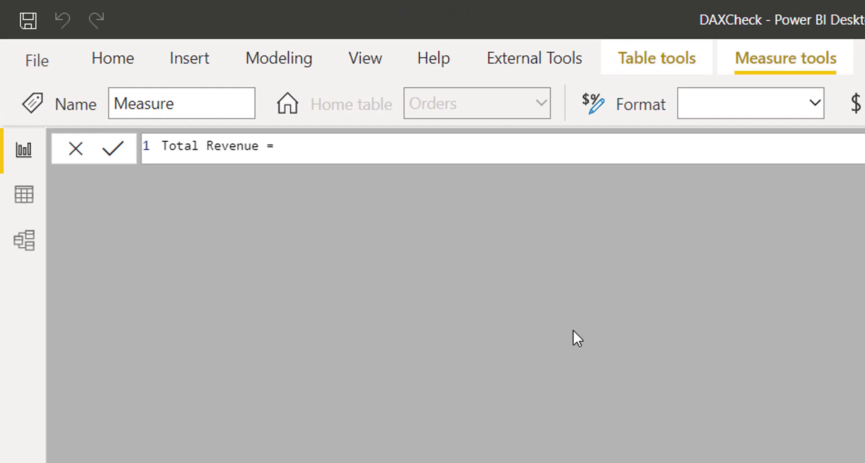
key(Tab)
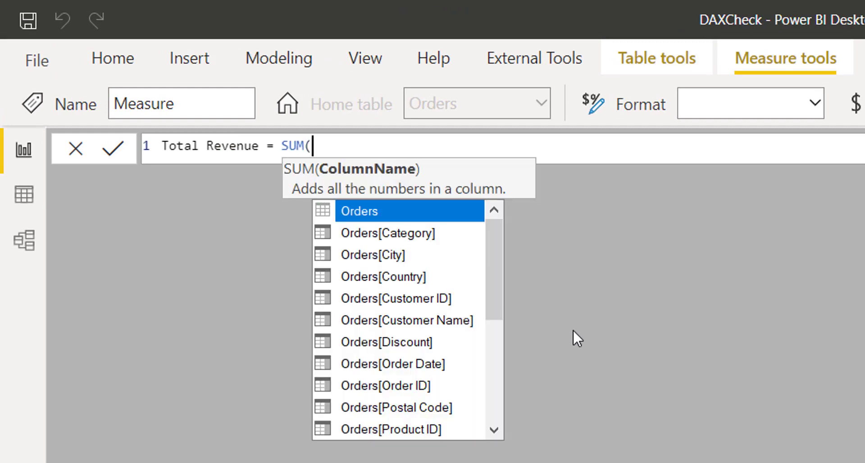
text(Orders[Sales]))
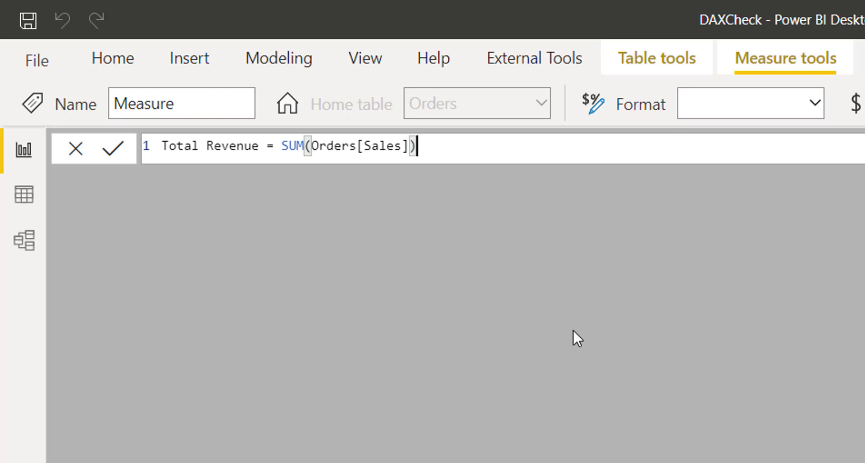
text(/)
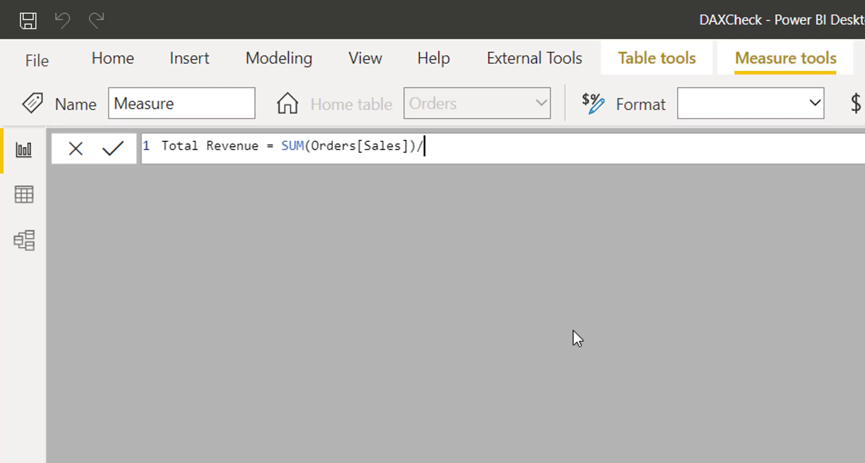
text(10000000)
Step: Commit the measure and add a centred, resized card showing Total Revenue
click(590, 346)
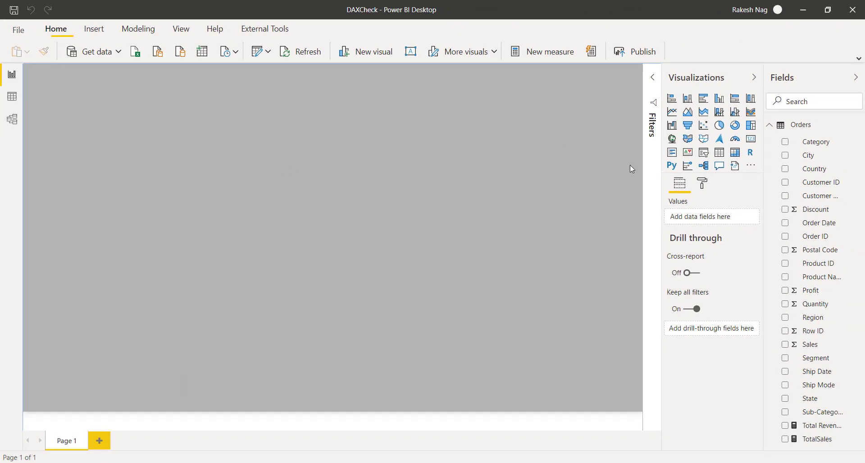
click(750, 139)
drag(92, 148, 322, 224)
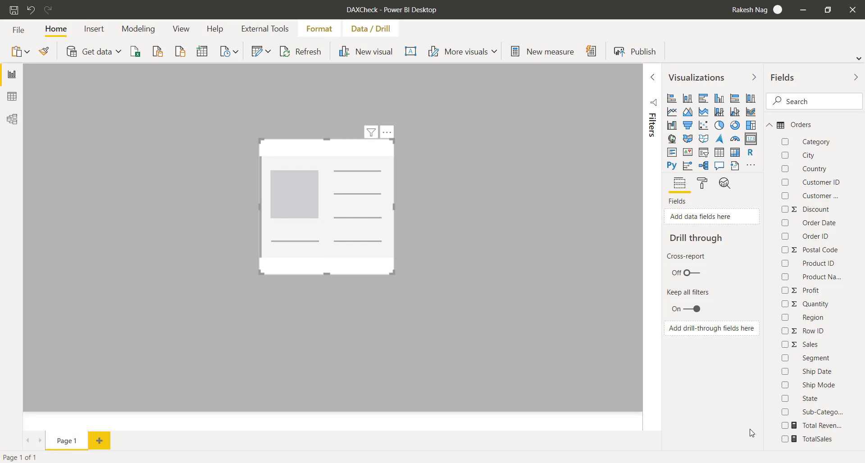
click(785, 425)
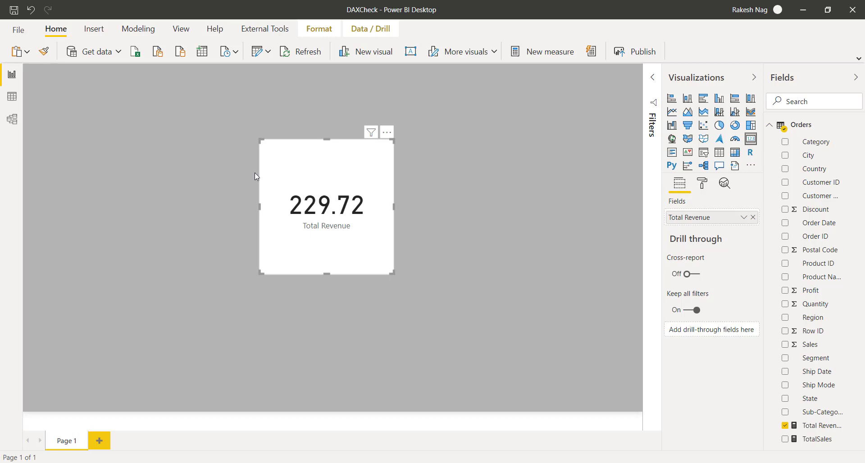
drag(260, 140, 251, 181)
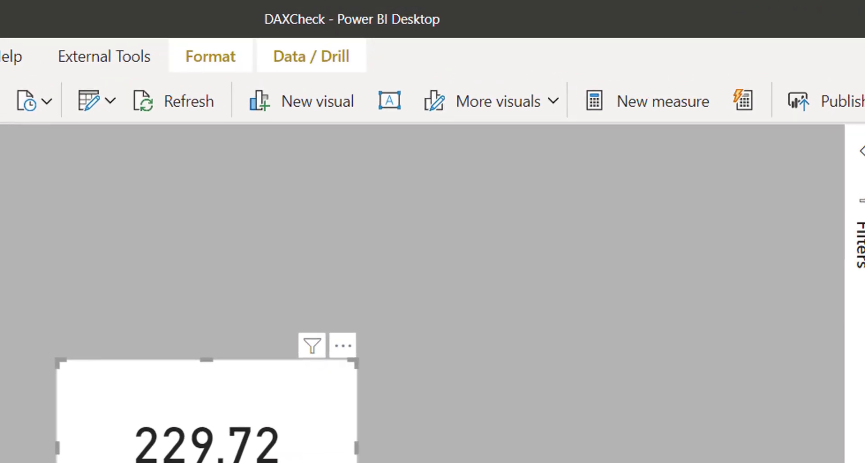
Step: Format Total Revenue as Hindi (India) rupee currency so the card reads ₹229.72
click(440, 102)
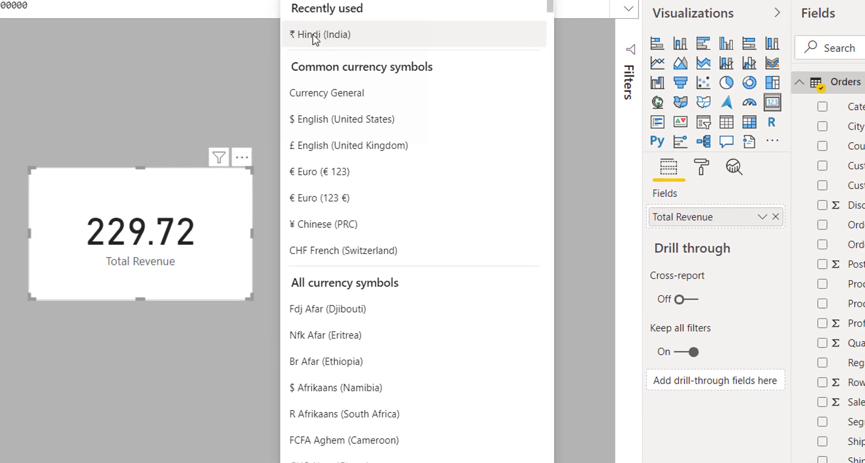
scroll(411, 289, down, 20)
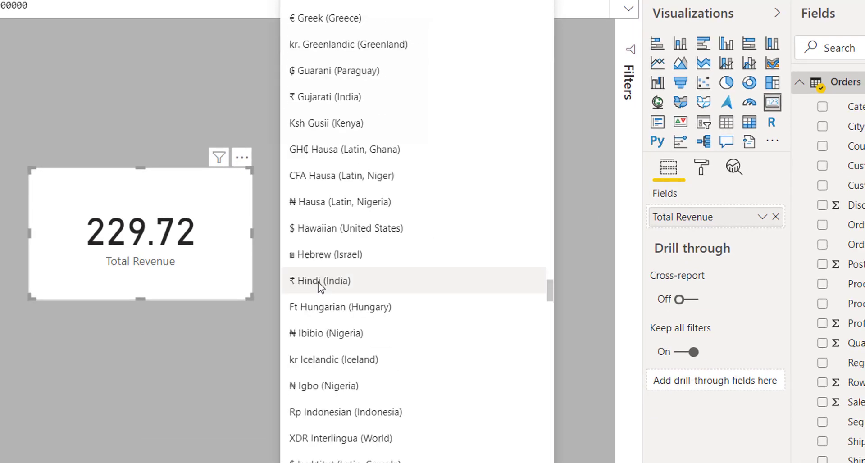
click(318, 283)
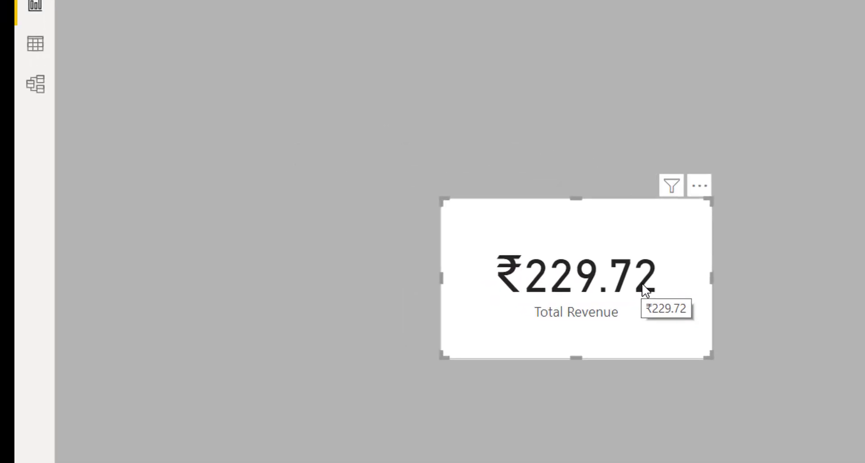
Step: In Model view, set Total Revenue's format to Custom, giving "₹"#,0.00;#,0.00 -"₹";"₹"#,0.00
click(30, 100)
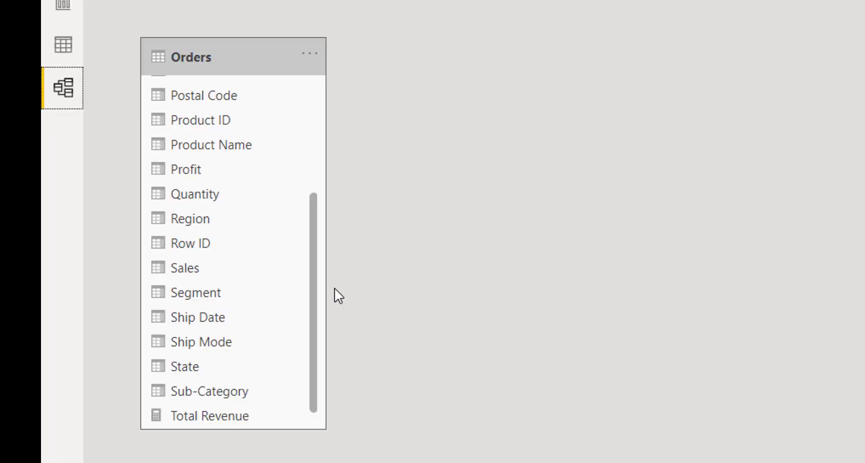
scroll(202, 297, up, 1)
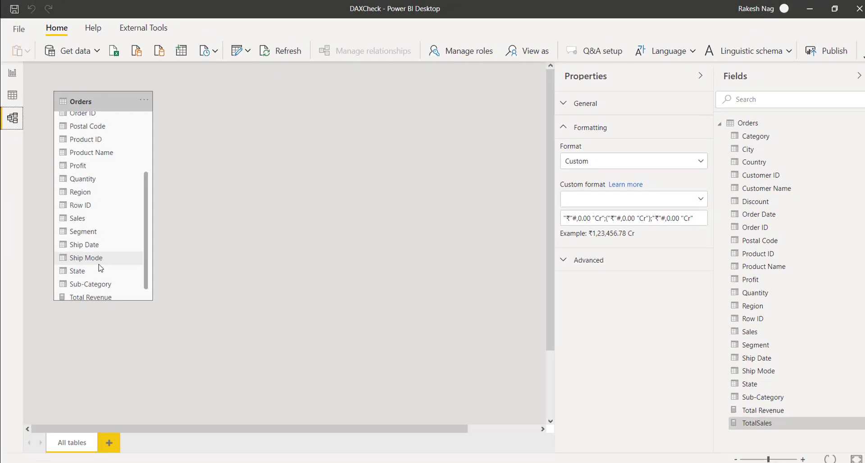
click(90, 297)
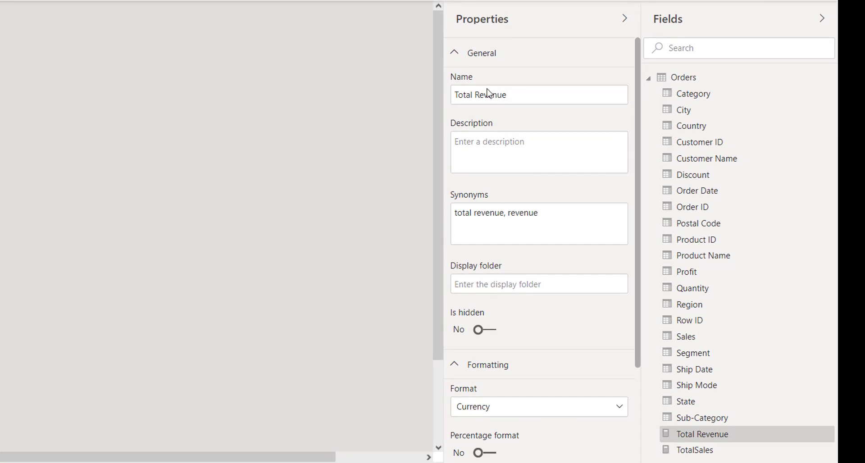
click(493, 55)
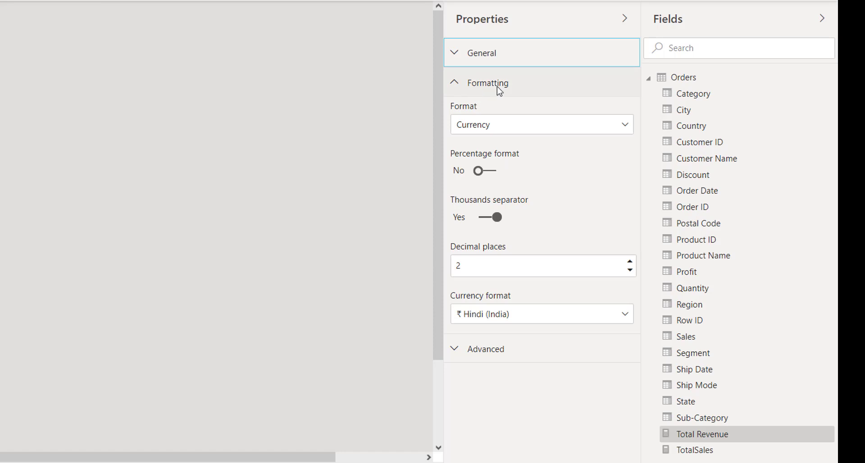
click(490, 129)
click(490, 306)
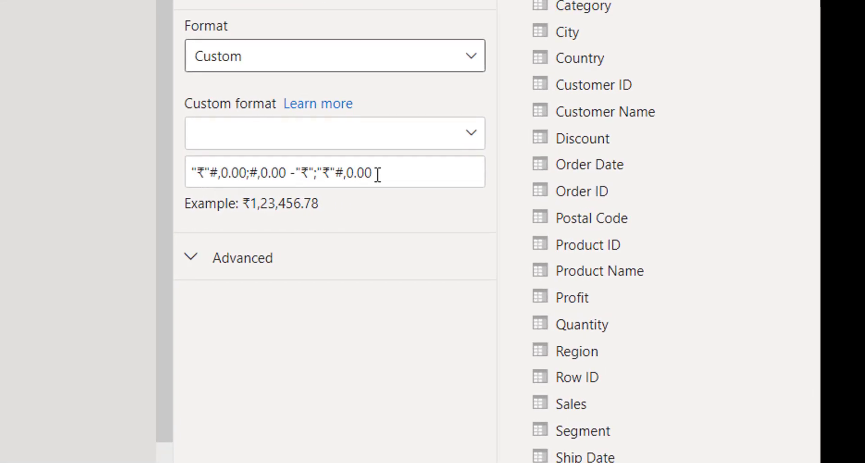
Step: Inspect the positive, negative and zero sections of the custom format string
click(387, 174)
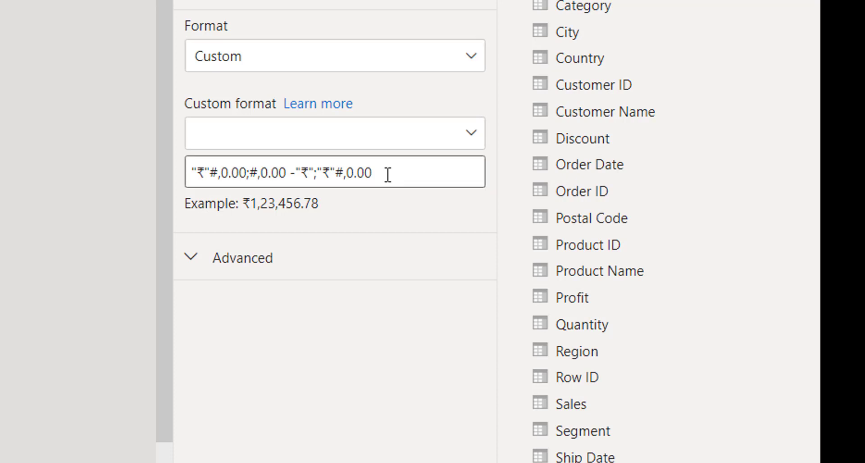
key(Home)
key(Right)
key(Right)
key(Right)
key(Right)
key(Right)
key(Right)
key(Right)
key(Right)
key(Right)
key(Right)
key(Left)
key(shift+Home)
key(Right)
key(Right)
key(shift+Right)
key(shift+Right)
key(shift+Right)
key(shift+Right)
key(shift+Right)
key(shift+Right)
key(shift+Right)
key(shift+Right)
key(shift+Right)
key(shift+Right)
key(shift+Right)
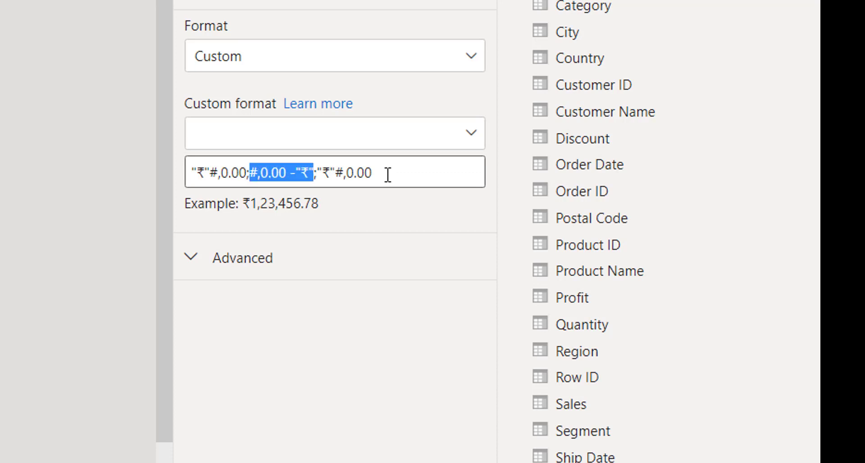
key(Right)
key(Right)
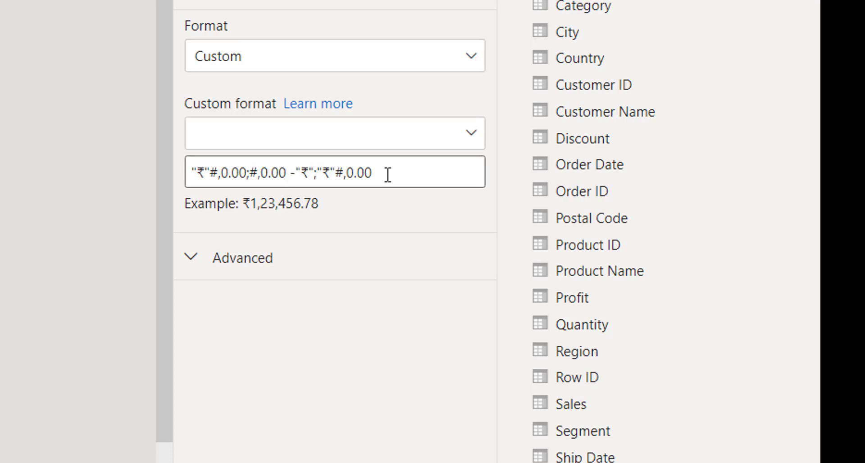
key(shift+End)
key(Home)
Step: Reselect each format section and place the caret at the end of the positive section
key(shift+Right)
key(shift+Right)
key(shift+Right)
key(shift+Right)
key(shift+Right)
key(shift+Right)
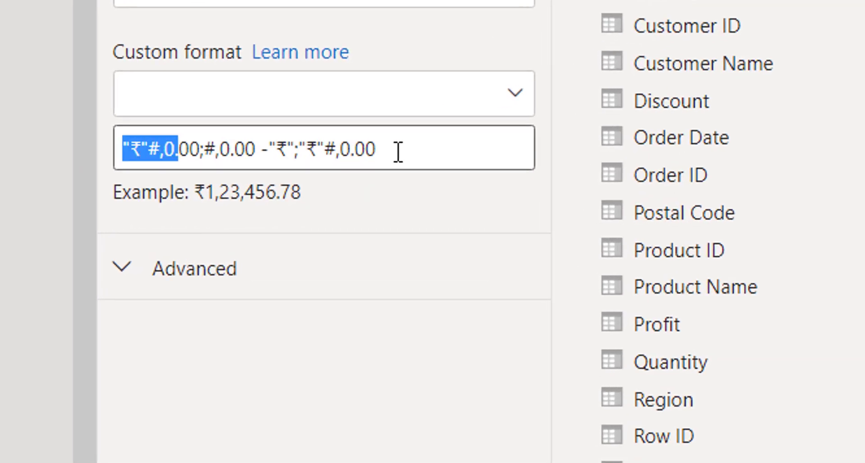
key(shift+Right)
key(shift+Right)
key(shift+Right)
key(shift+Right)
key(shift+Left)
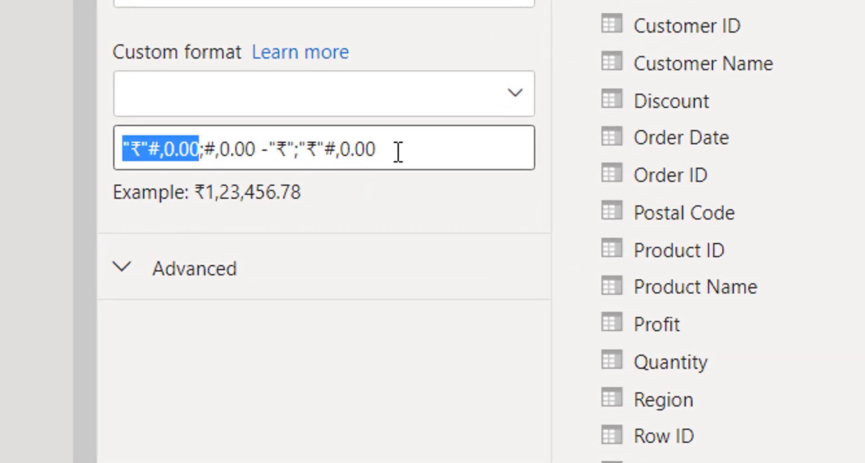
key(Right)
key(Right)
key(shift+Right)
key(shift+Right)
key(shift+Right)
key(shift+Right)
key(shift+Right)
key(shift+Right)
key(shift+Right)
key(shift+Right)
key(shift+Right)
key(shift+Right)
key(shift+Right)
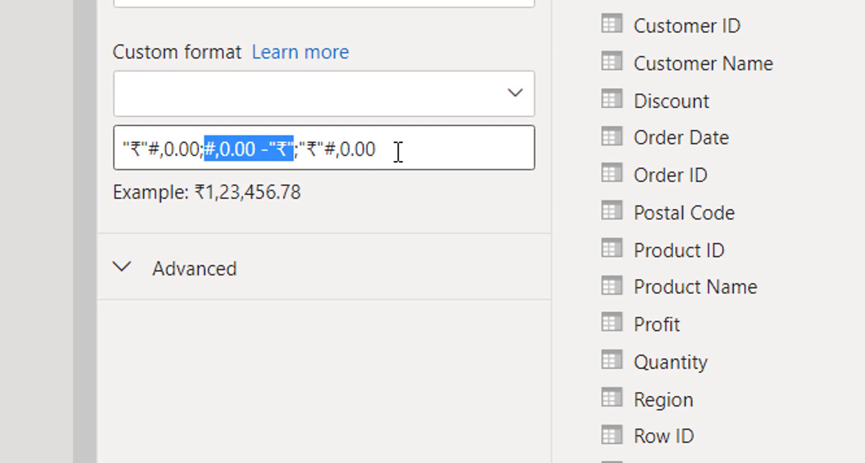
key(Right)
key(Right)
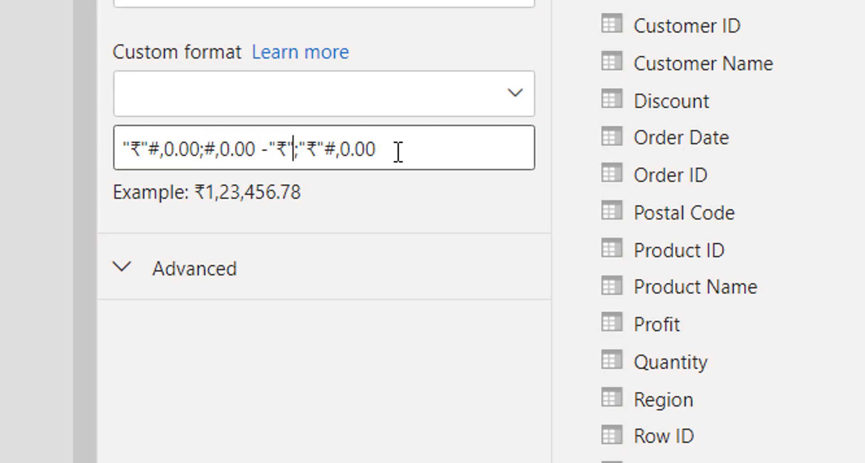
key(shift+End)
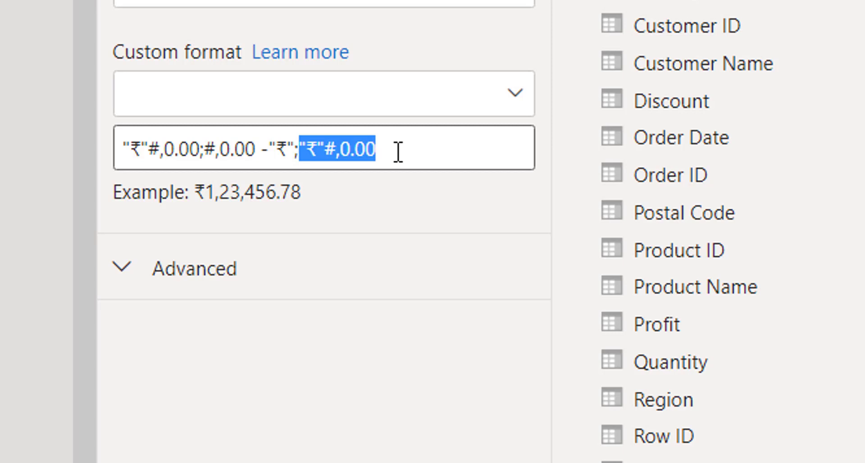
key(Home)
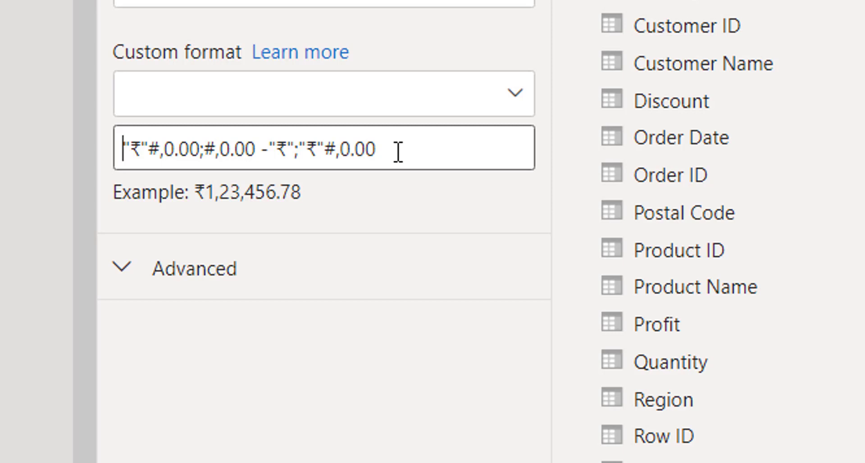
key(Right)
key(Right)
key(Right)
key(Right)
key(Right)
key(Right)
key(Right)
key(Left)
key(Left)
key(Left)
key(Left)
key(Left)
key(Left)
key(Left)
key(shift+Right)
key(shift+Right)
key(shift+Right)
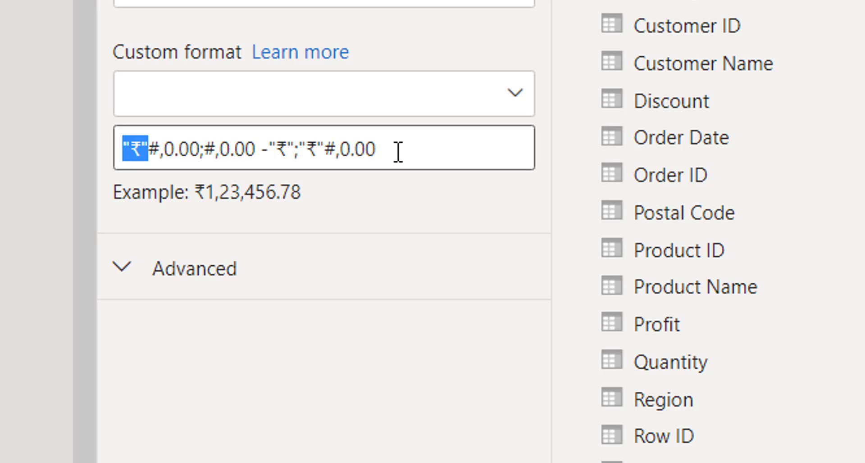
key(Right)
key(Right)
key(Right)
key(Right)
key(Right)
key(Right)
key(Right)
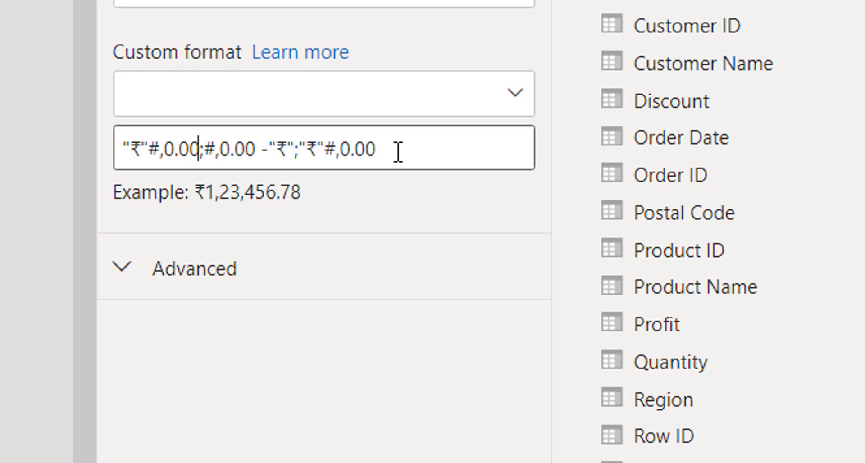
Step: Append "Cr" to the positive section and remove the minus sign from the negative section
text("C)
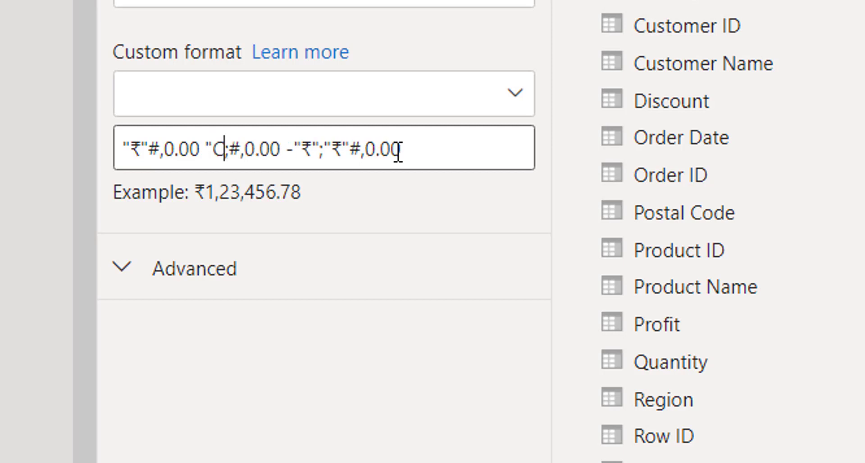
text(r")
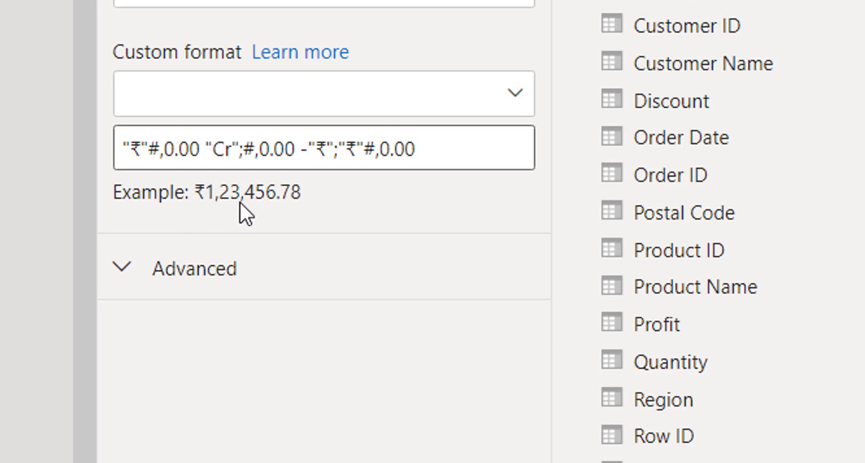
key(Return)
drag(243, 153, 318, 170)
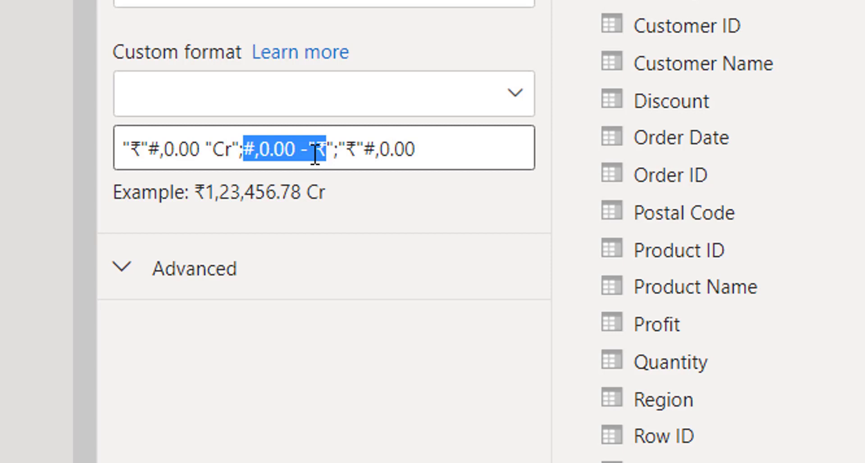
click(307, 154)
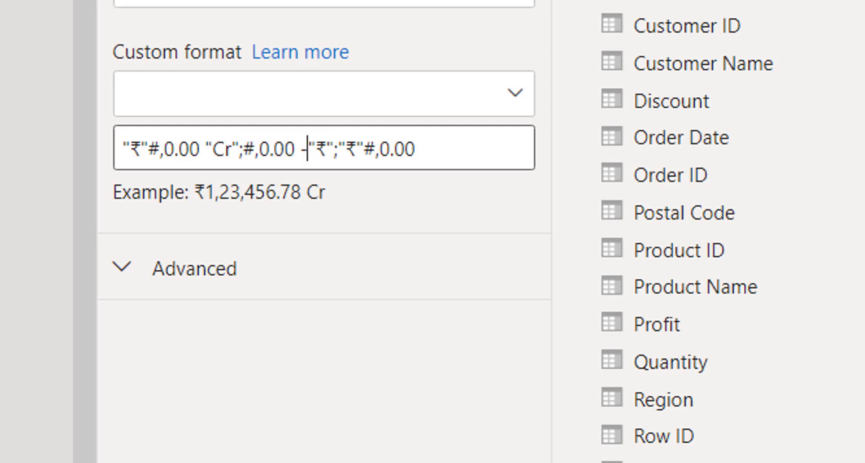
key(BackSpace)
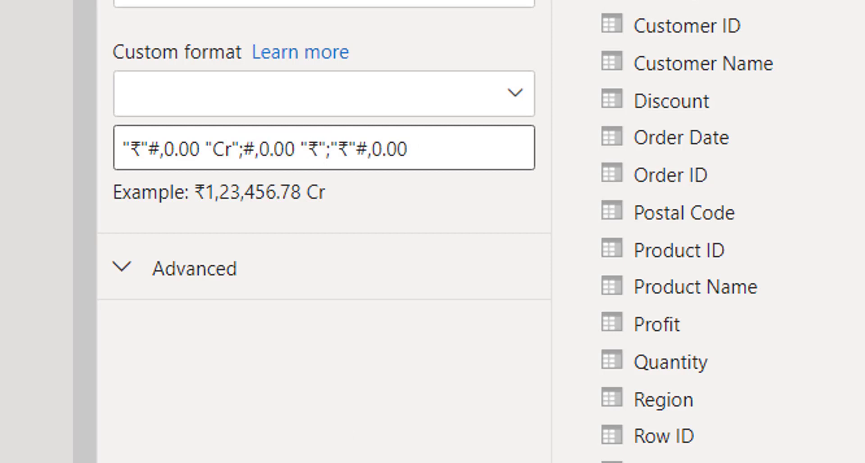
Step: Rewrite the negative section as ("₹"#,0.00 "Cr") with the rupee symbol first and brackets
drag(298, 149, 328, 149)
key(ctrl+x)
click(253, 149)
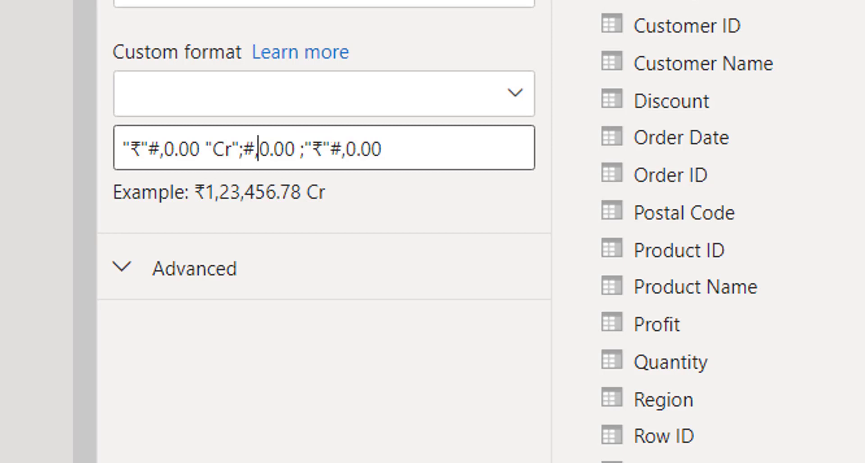
key(ctrl+v)
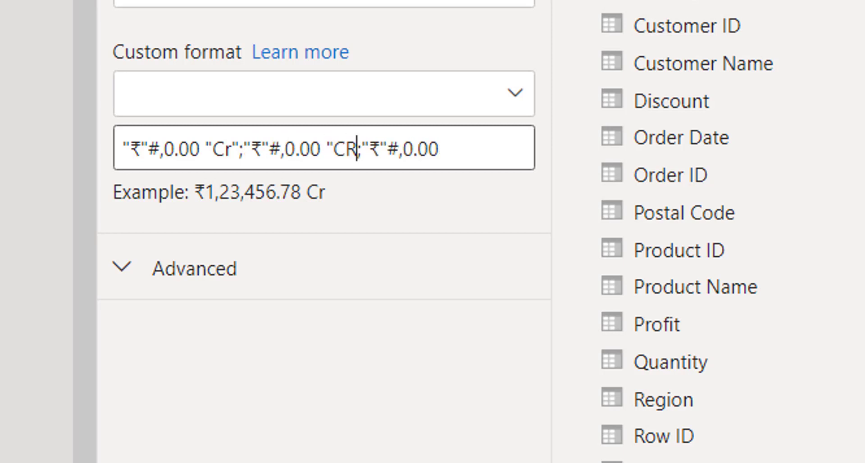
key(BackSpace)
text(r")
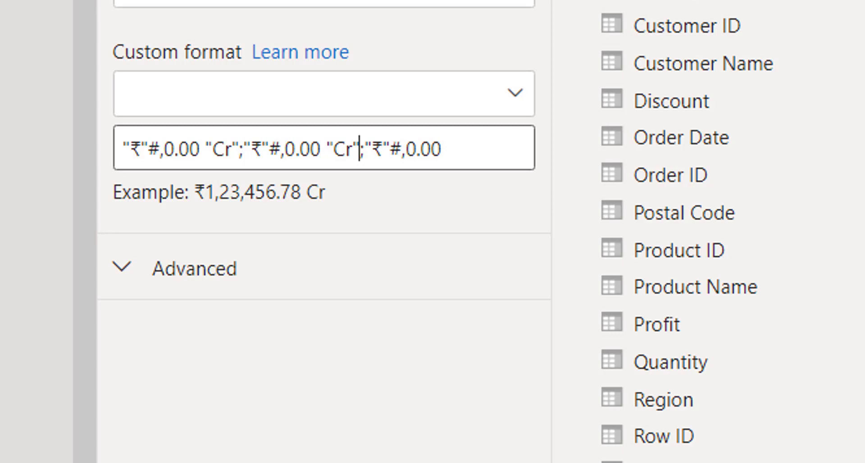
text())
click(252, 149)
text(()
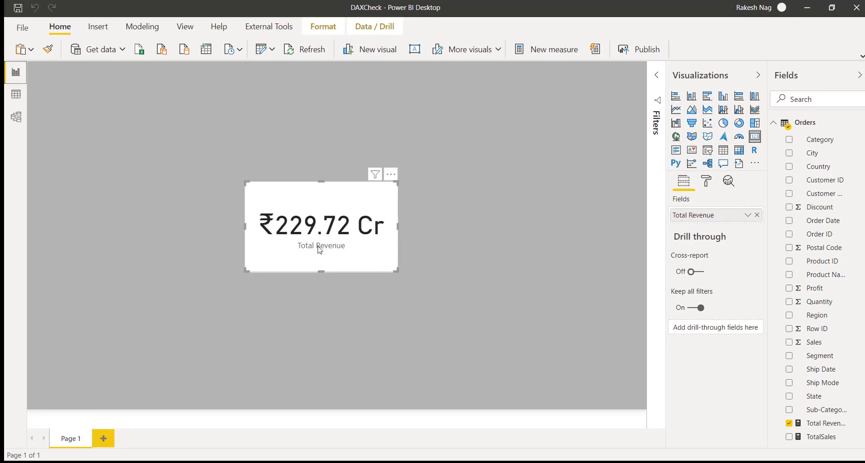
Step: Prefix the Total Revenue formula with -1* so the card shows (₹229.72 Cr), then move the card top-left
key(Escape)
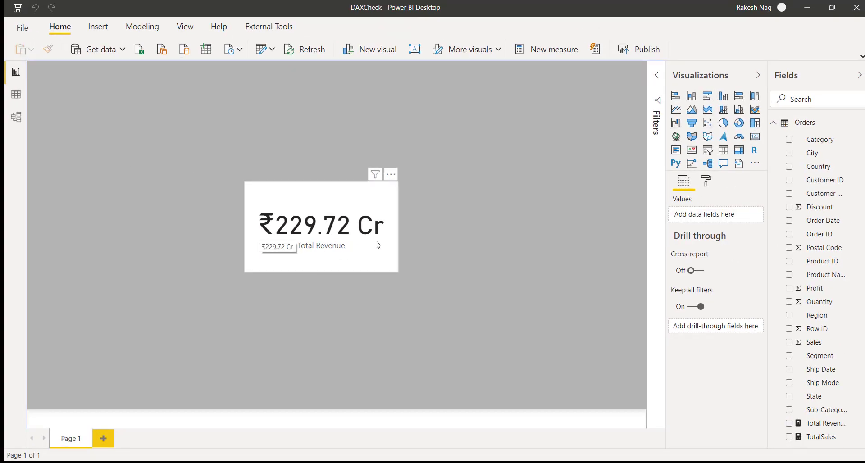
click(397, 230)
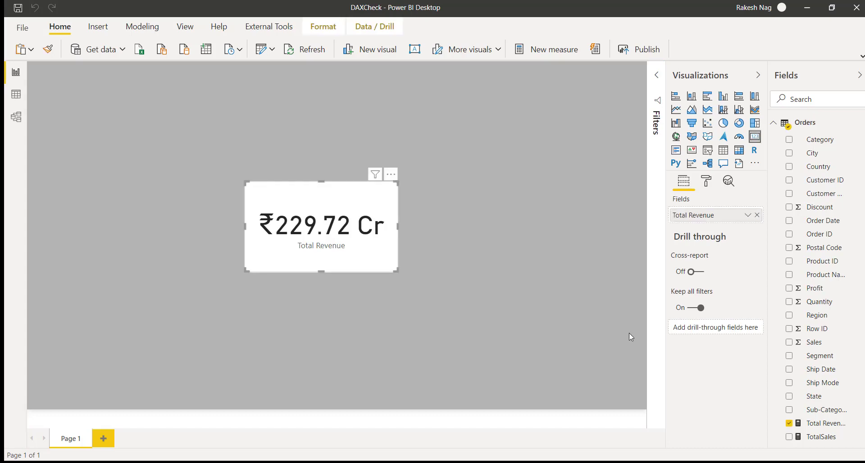
click(829, 425)
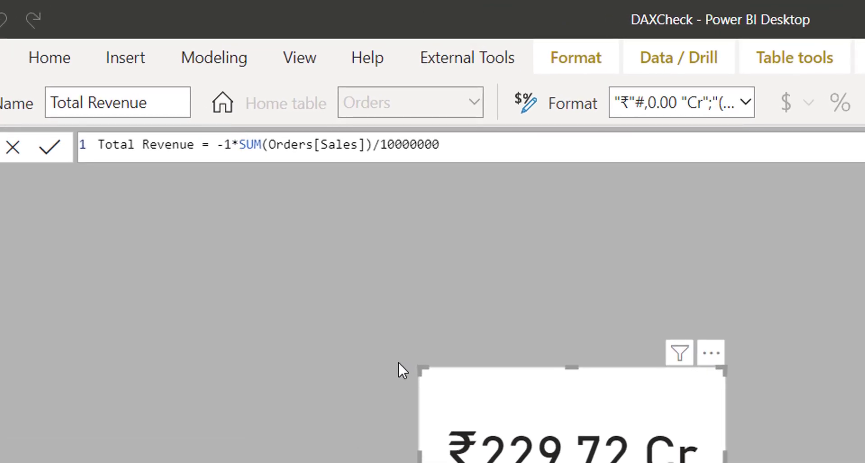
key(Return)
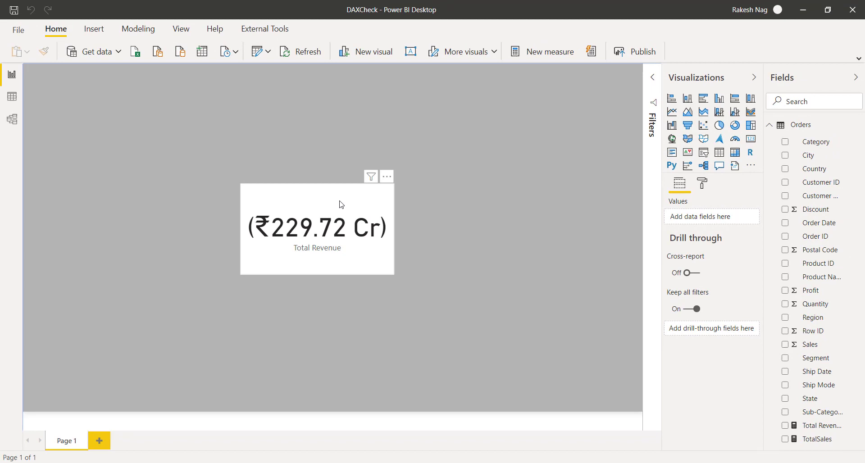
drag(341, 204, 137, 98)
Step: Add a Total Revenue by Category clustered bar chart beside the card
click(302, 186)
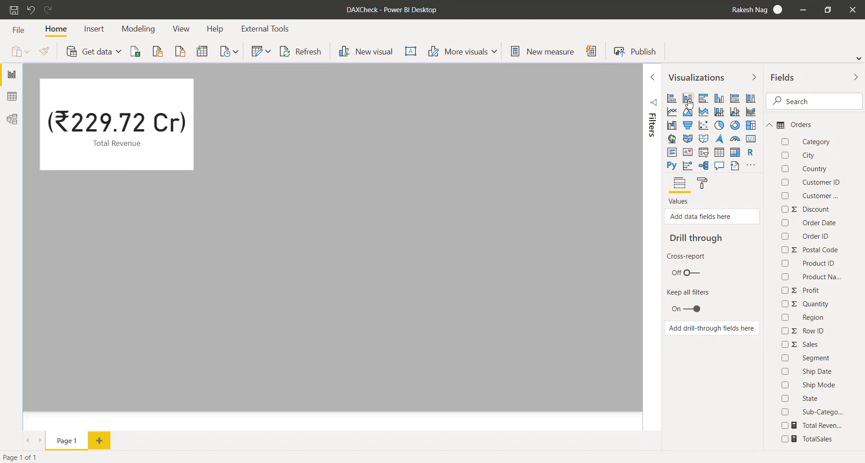
click(705, 104)
drag(139, 226, 320, 137)
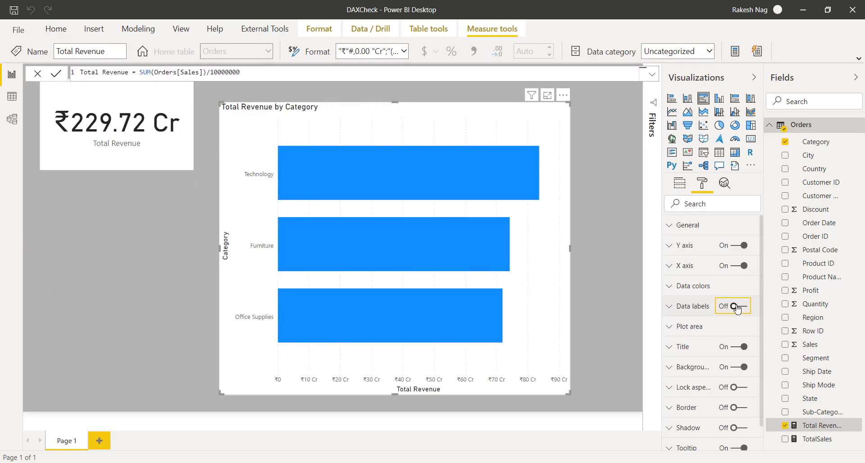
Step: Turn on the bar chart's data labels at 18 pt text size and reposition the chart
click(739, 306)
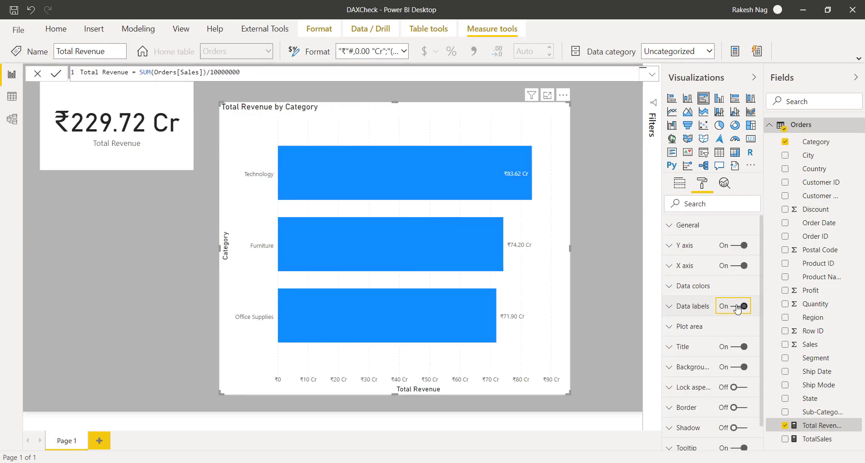
click(703, 309)
scroll(723, 394, down, 2)
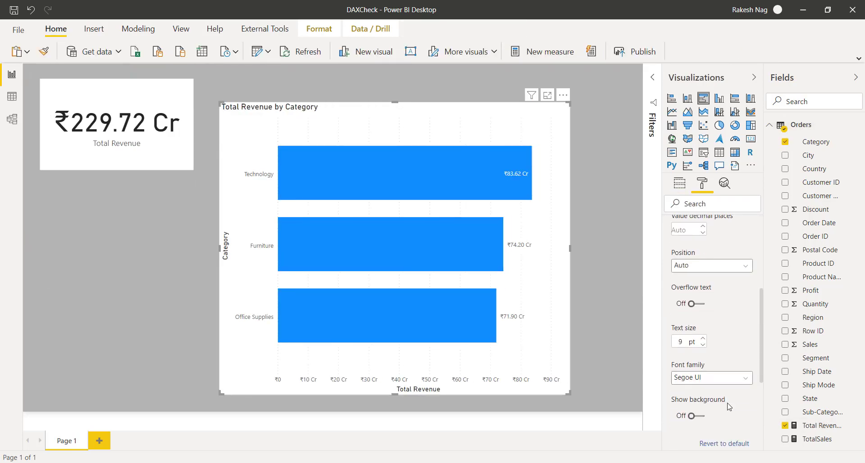
text(18)
key(Return)
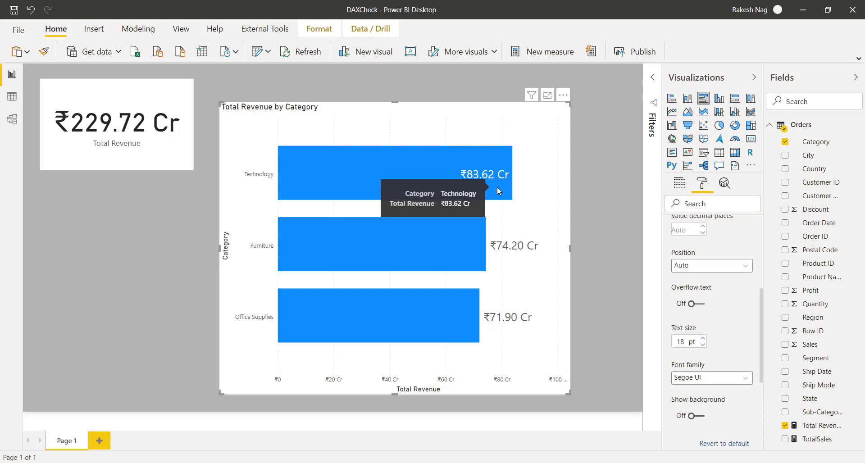
drag(383, 109, 368, 86)
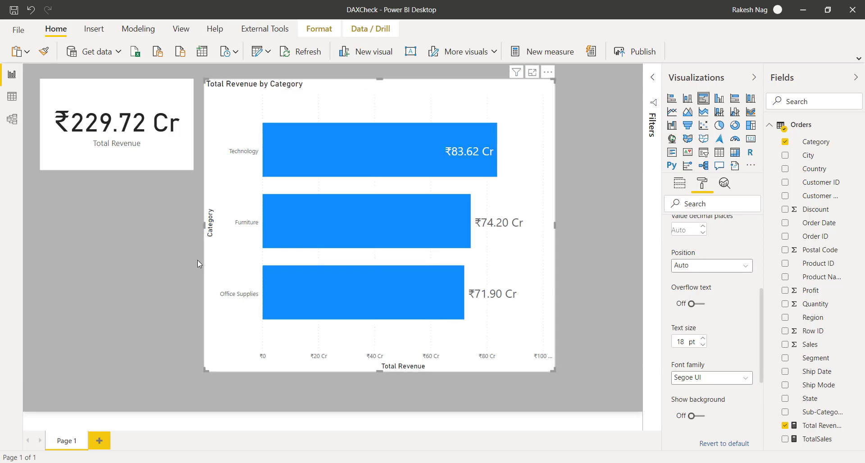
click(164, 269)
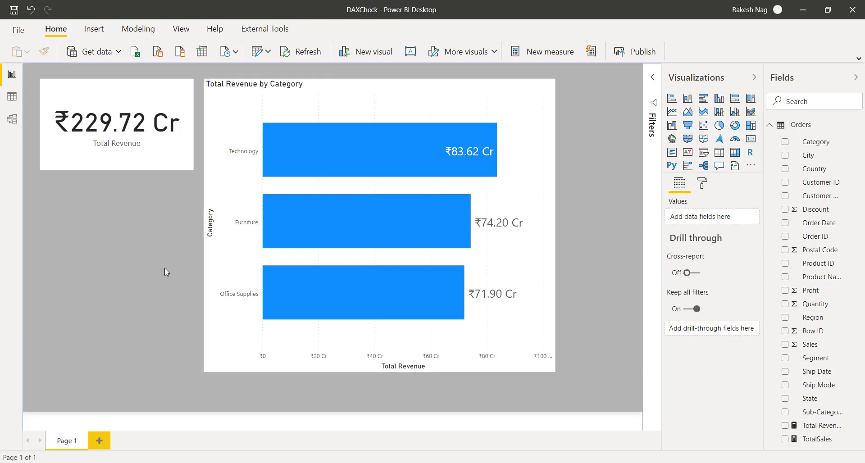